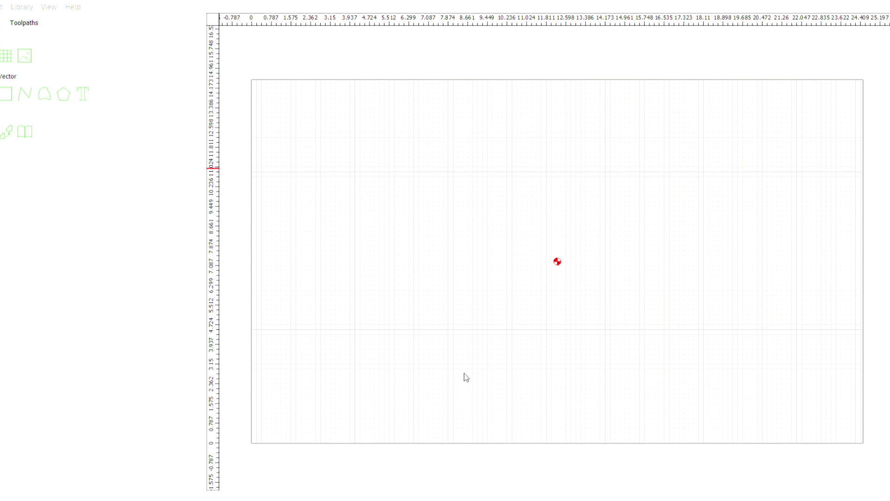
Draw a rectangle on the stock by placing its centre and a corner
scroll(457, 387, "up", 2)
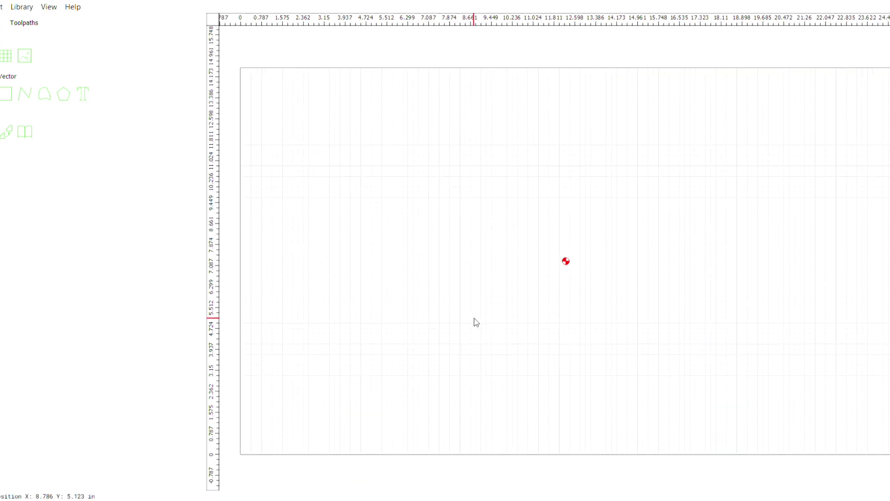
scroll(475, 323, "down", 1)
left_click(6, 95)
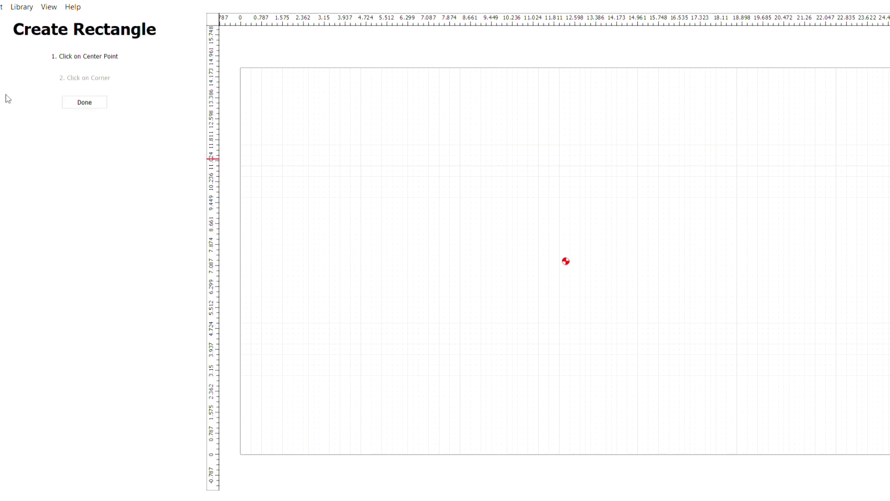
left_click(345, 145)
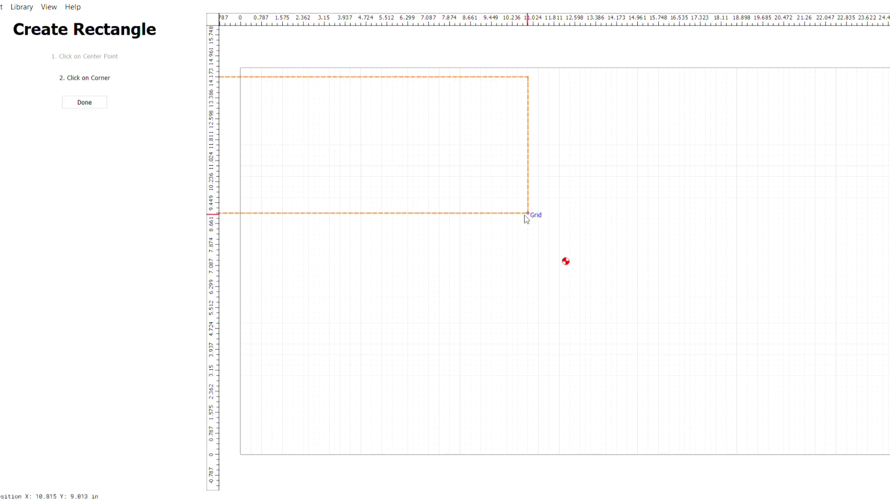
left_click(517, 224)
Size the rectangle to 24.5 x 13.5 in and centre it on the stock
left_click_drag(139, 92, 63, 86)
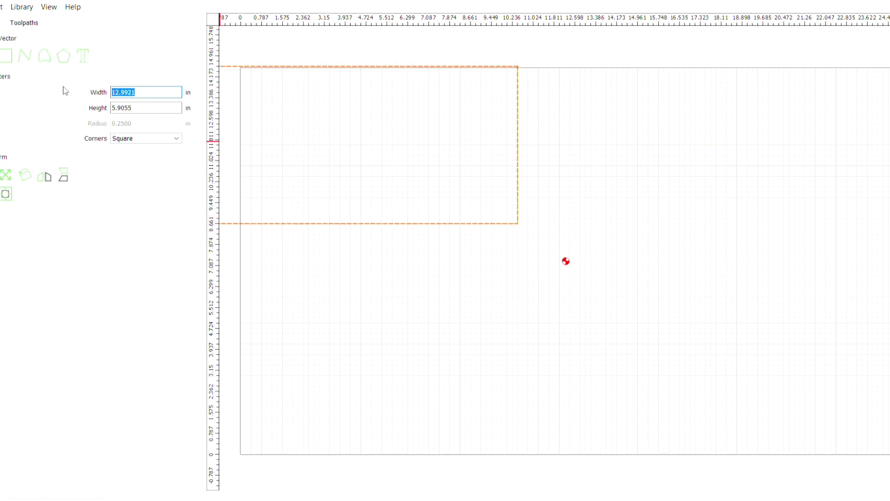
type("24.5")
key("Tab")
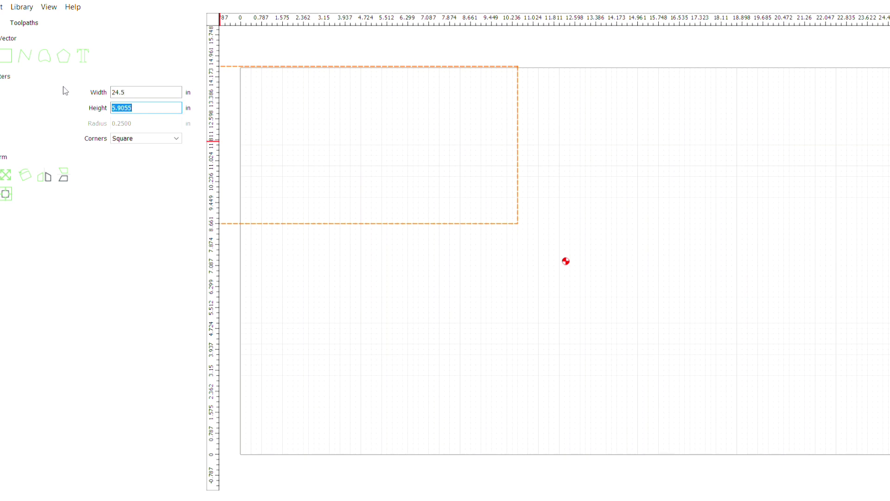
type("13.5")
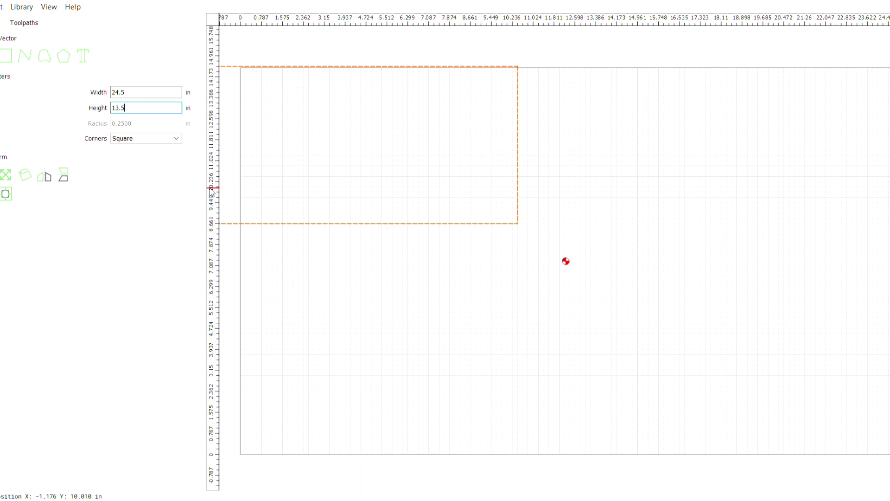
key("Return")
left_click(6, 194)
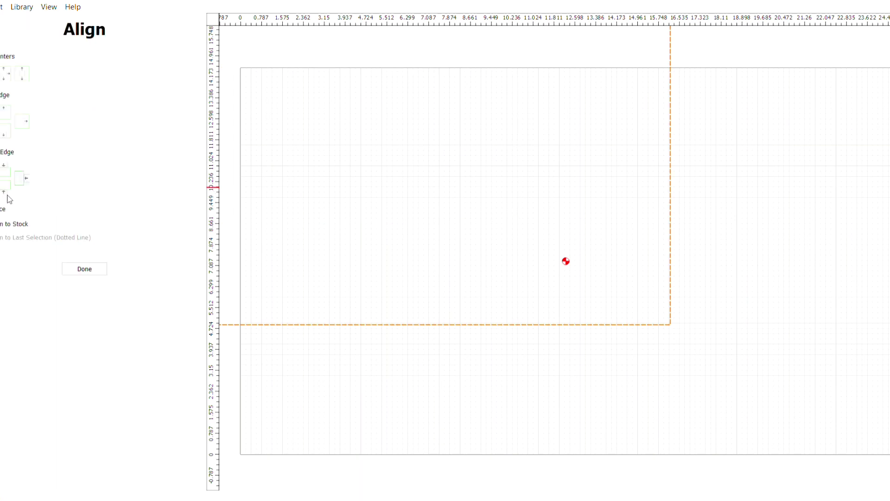
left_click(10, 77)
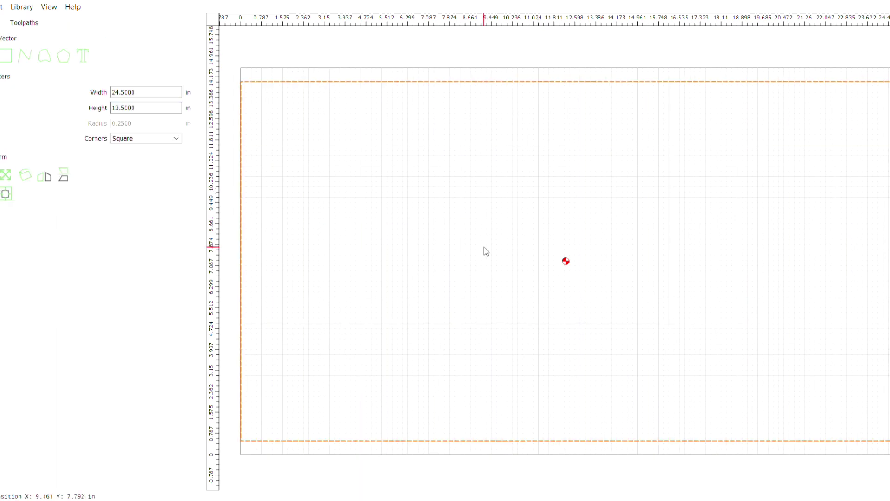
Change the rectangle's height to 14.5 in
left_click_drag(137, 107, 95, 108)
type("14.")
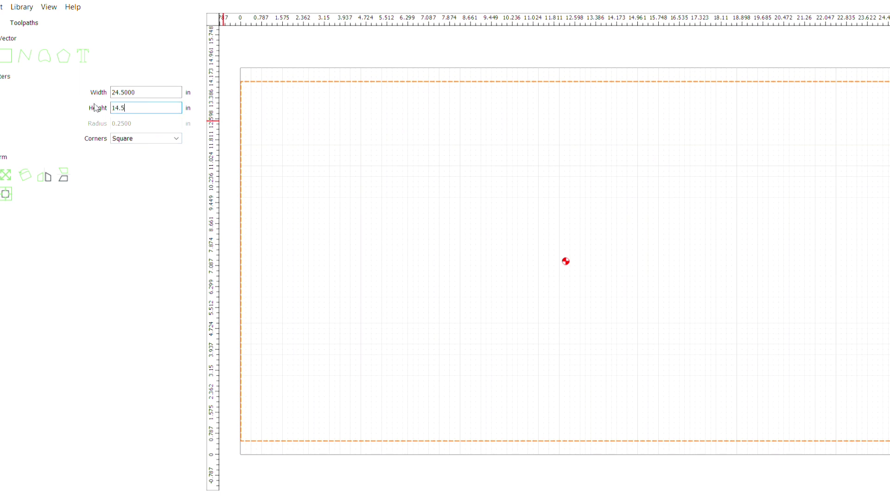
type("5")
key("Return")
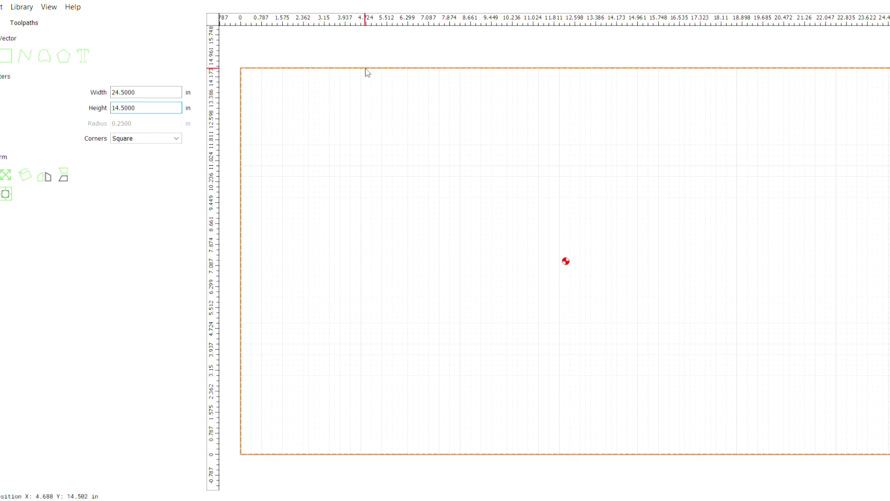
key("Return")
key("Escape")
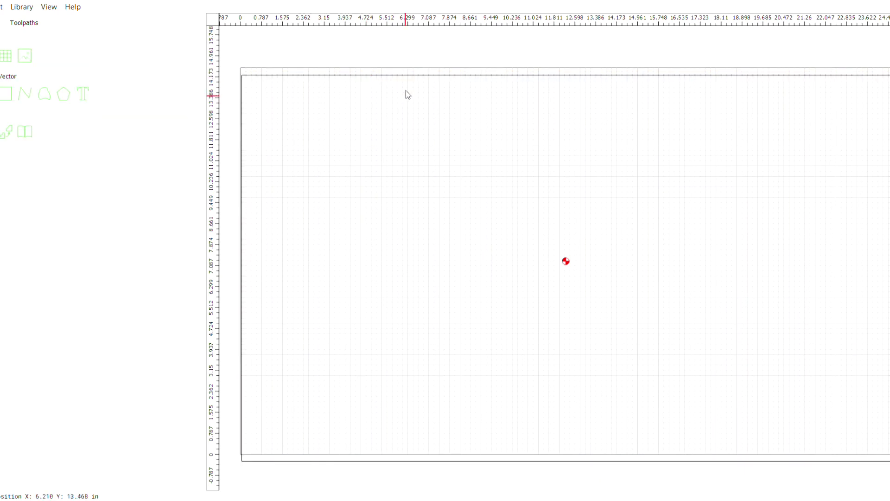
Re-centre the 24.5 x 14.5 rectangle on the stock and deselect it
left_click(378, 77)
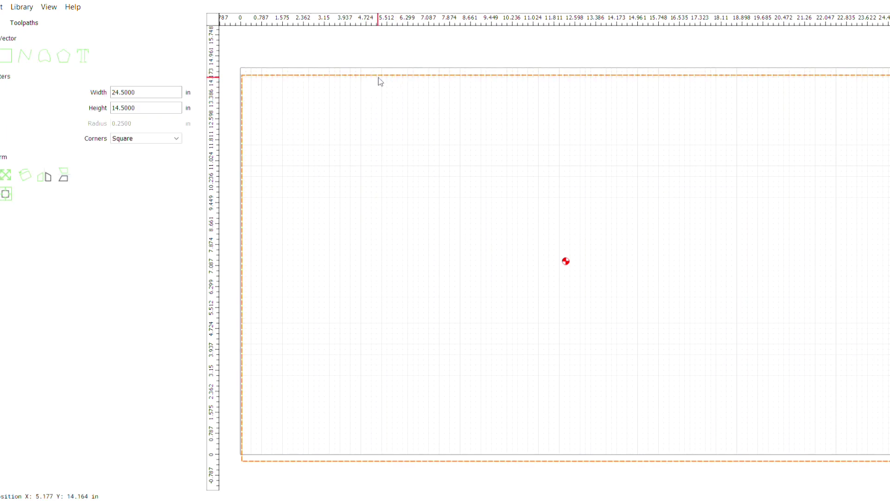
left_click(6, 194)
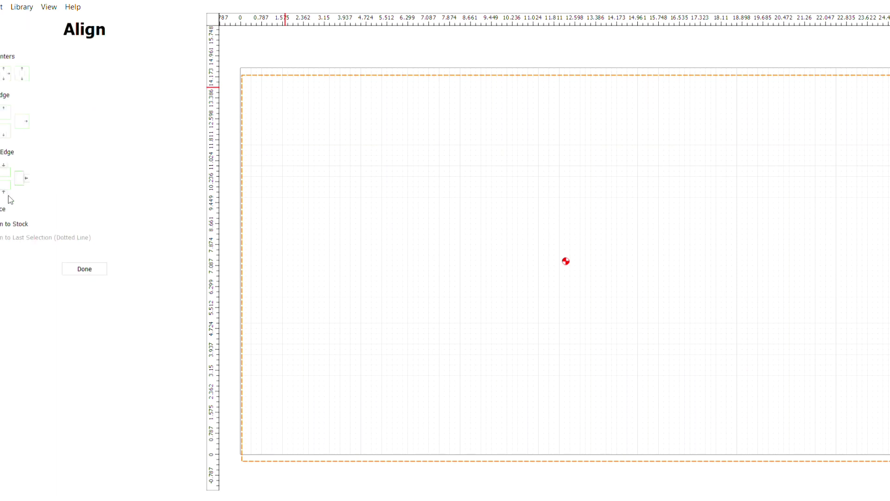
left_click(8, 80)
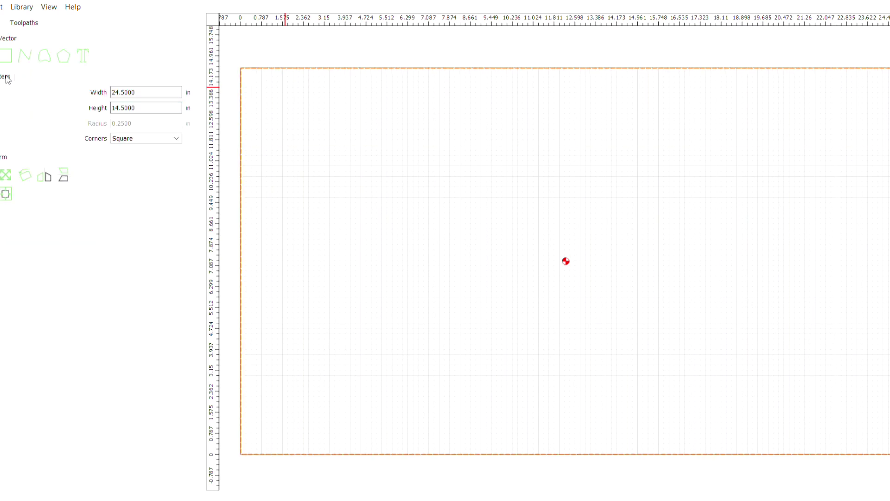
left_click(636, 244)
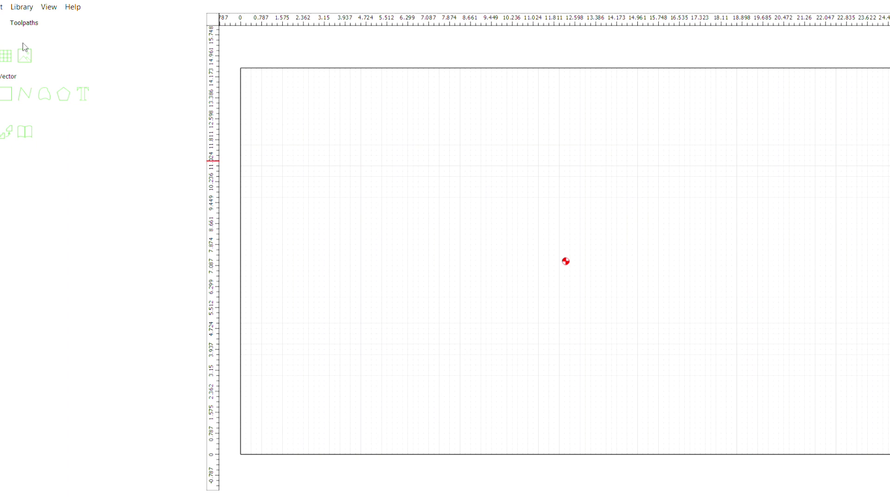
Create a pocket toolpath on the 24.5 x 14.5 rectangle and open its tool settings
left_click(27, 26)
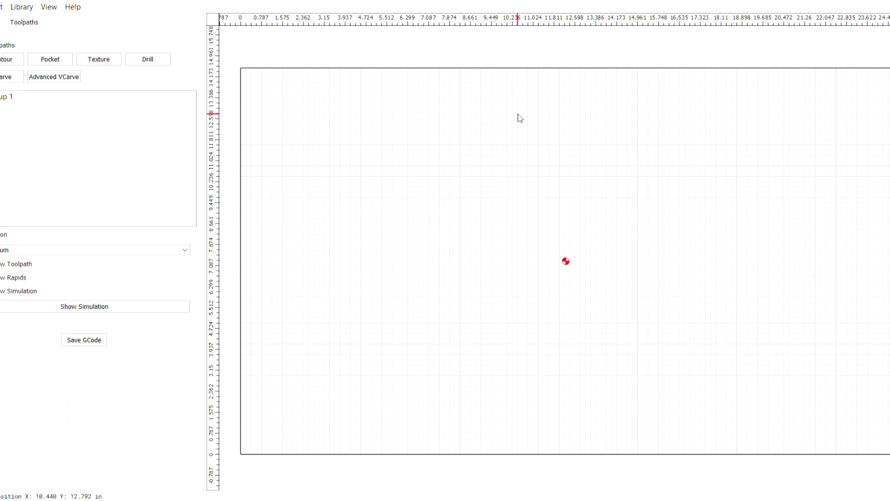
left_click(462, 72)
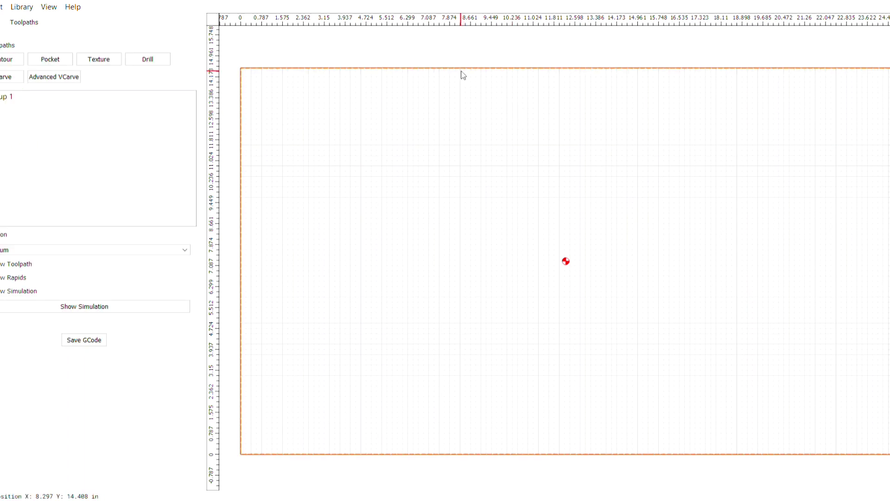
left_click(55, 63)
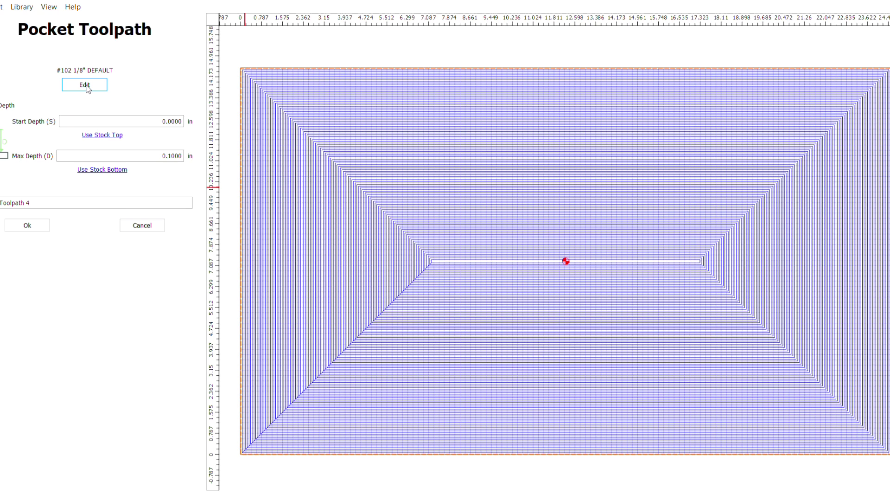
left_click(89, 88)
Use the surfacing bit with a 0.02 in max depth and add Pocket Toolpath 4
key("Return")
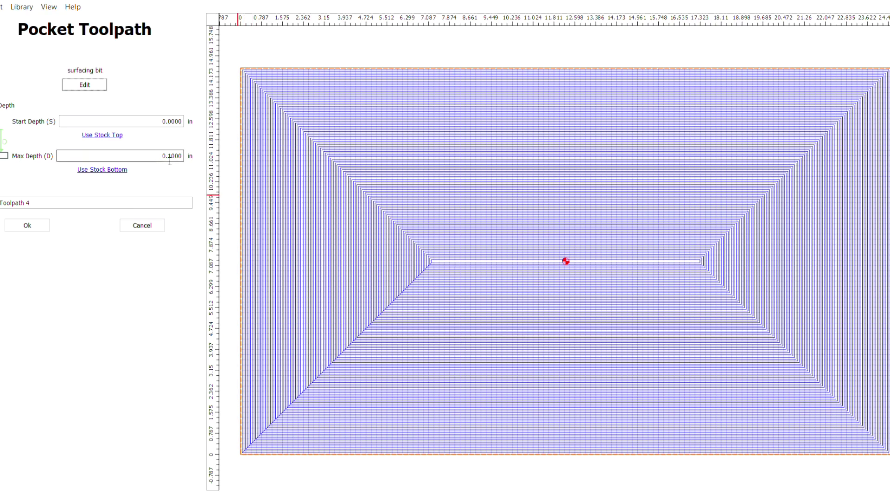
left_click(154, 159)
type(".02")
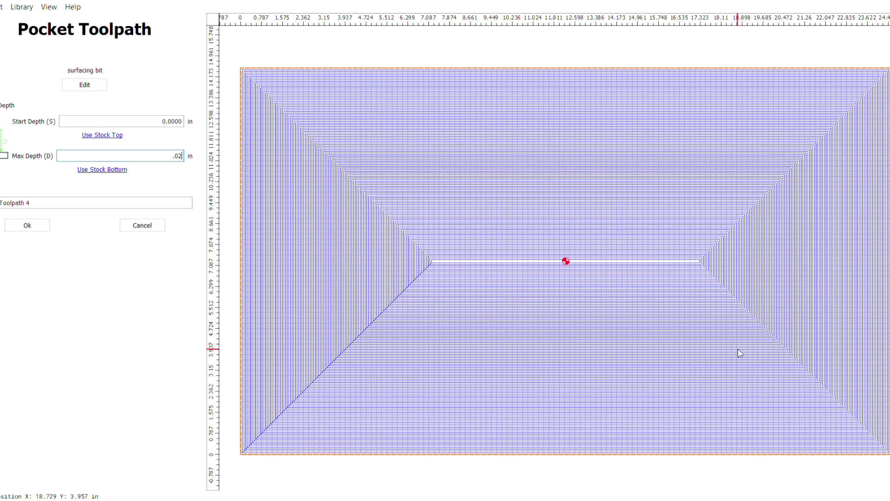
left_click(27, 225)
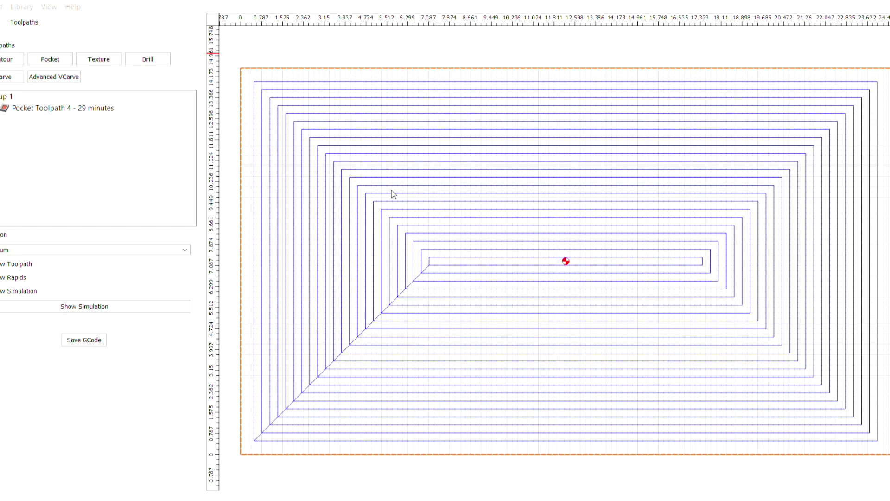
Save Pocket Toolpath 4 as a G-code file
left_click(516, 328)
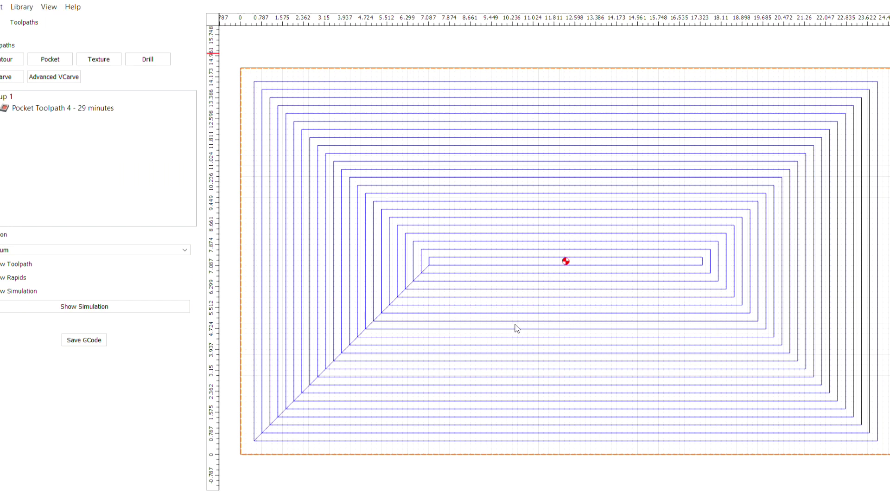
left_click(101, 341)
key("Return")
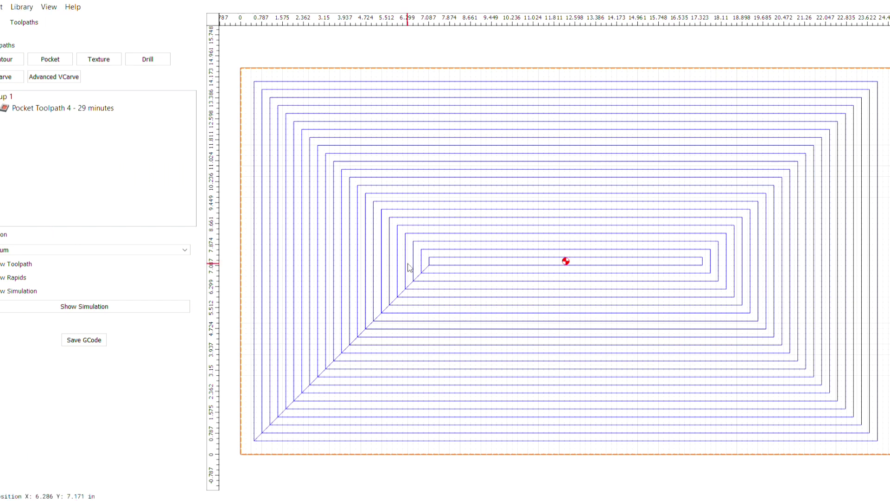